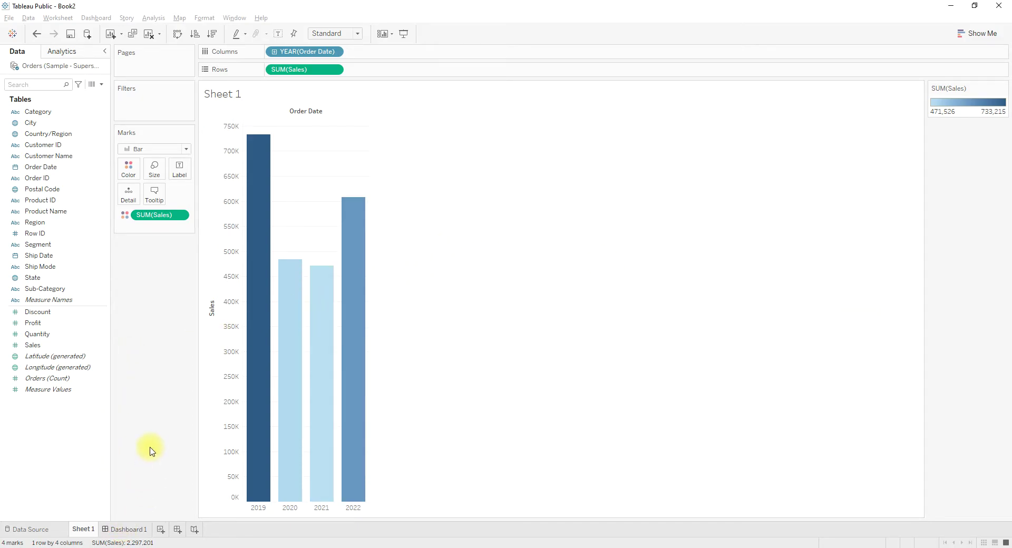
Step: Place an Extension object beside the Sheet 1 bar chart on Dashboard 1
left_click(127, 530)
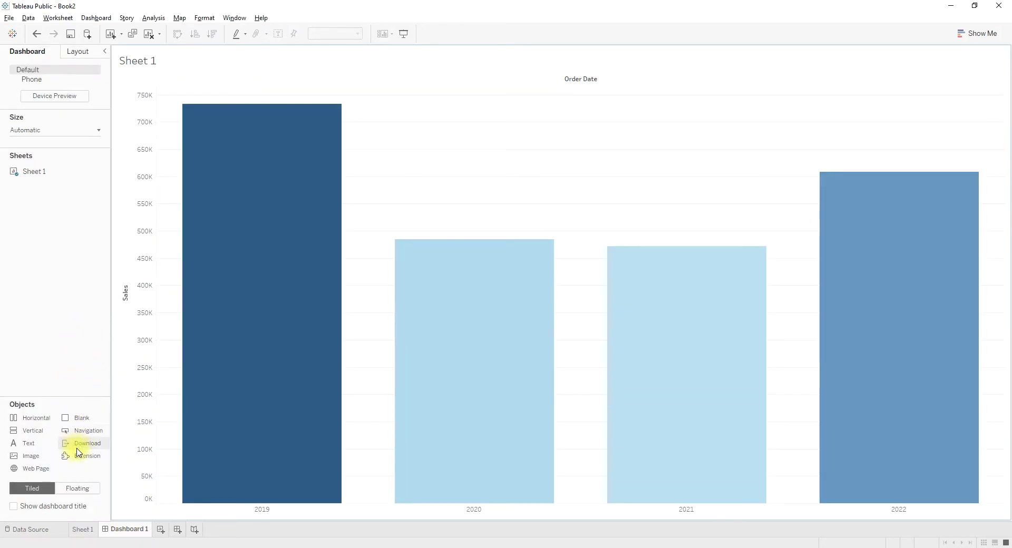
left_click_drag(80, 461, 671, 196)
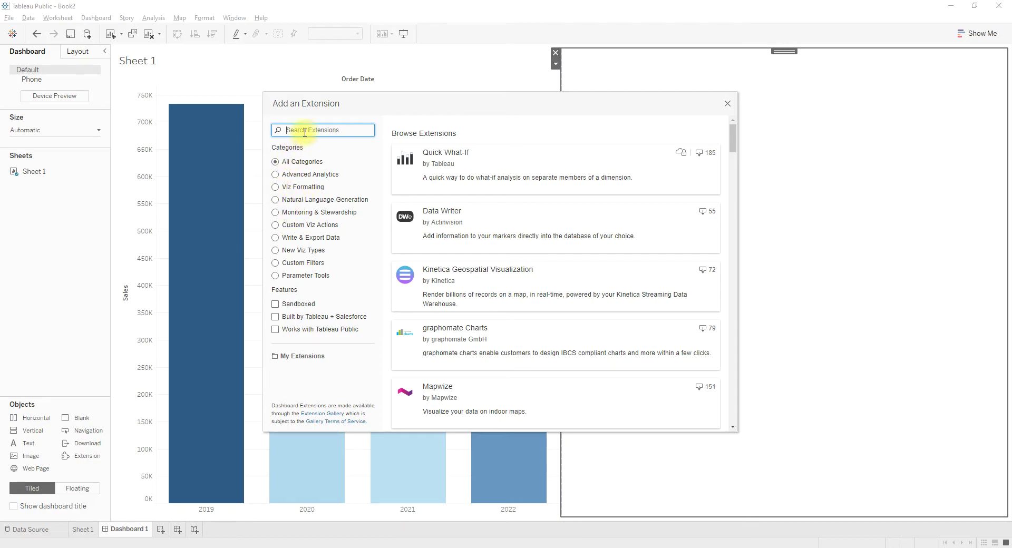
Step: Browse the Advanced Analytics extensions with the Built by Tableau + Salesforce and Works with Tableau Public filters, and check the local extension files
left_click(275, 174)
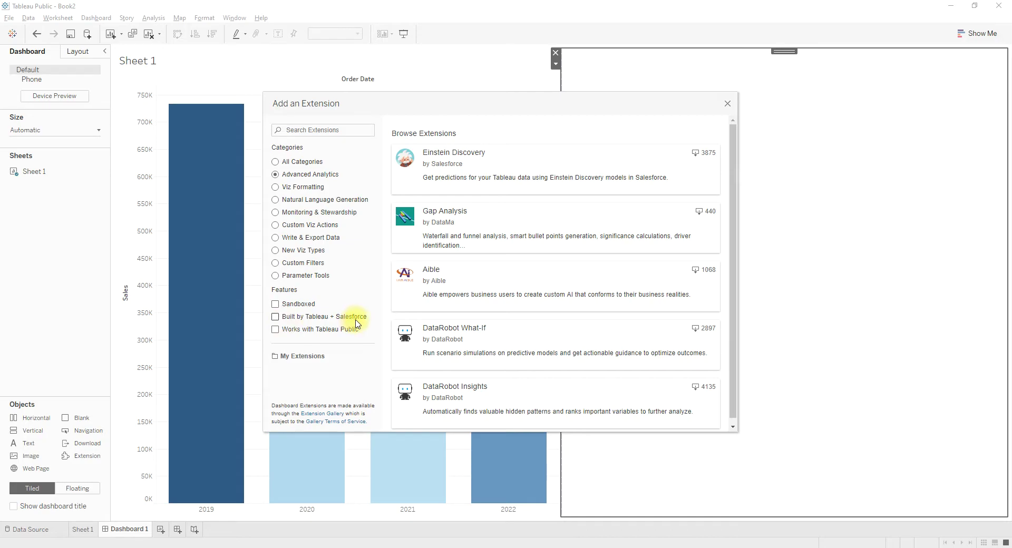
left_click(276, 318)
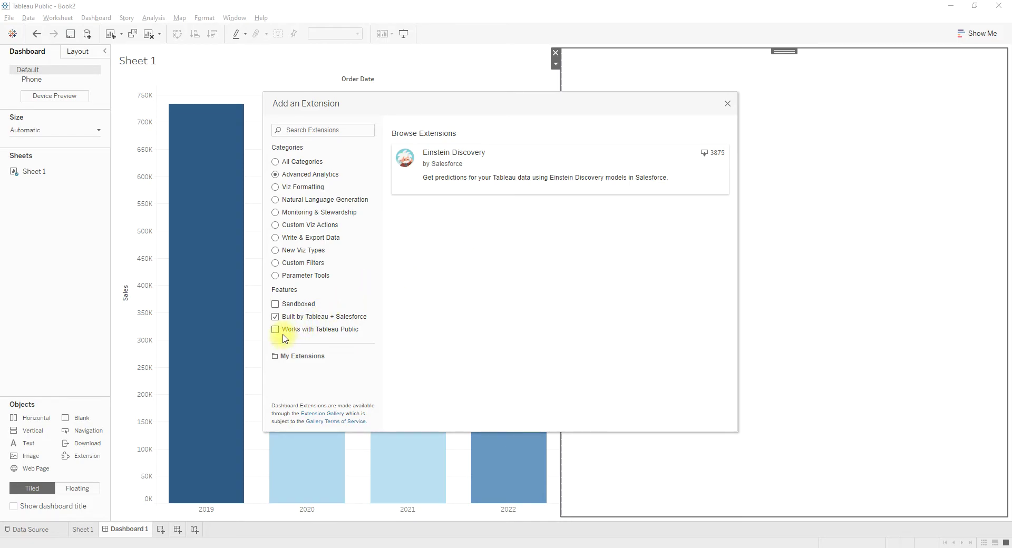
left_click(275, 316)
left_click(275, 329)
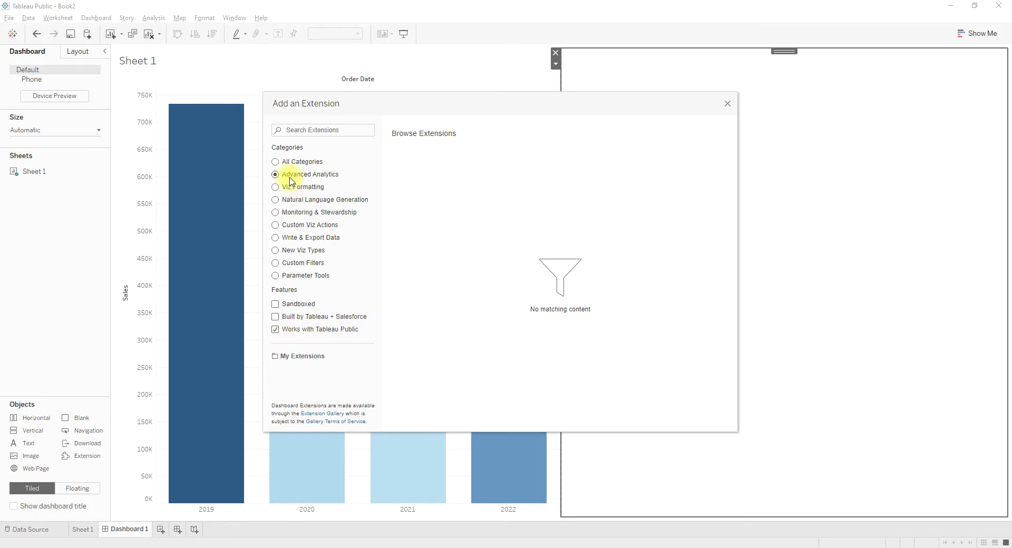
left_click(304, 359)
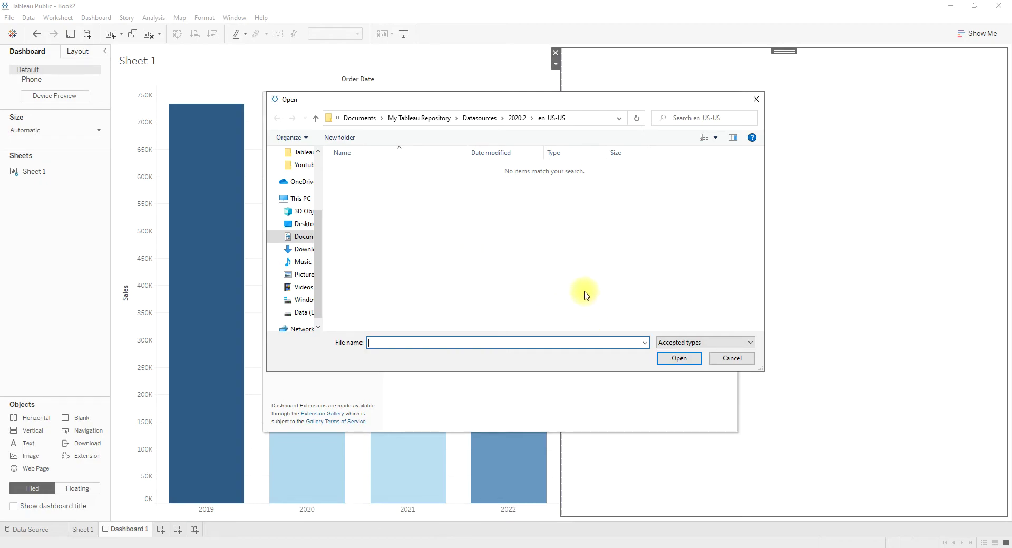
left_click(740, 359)
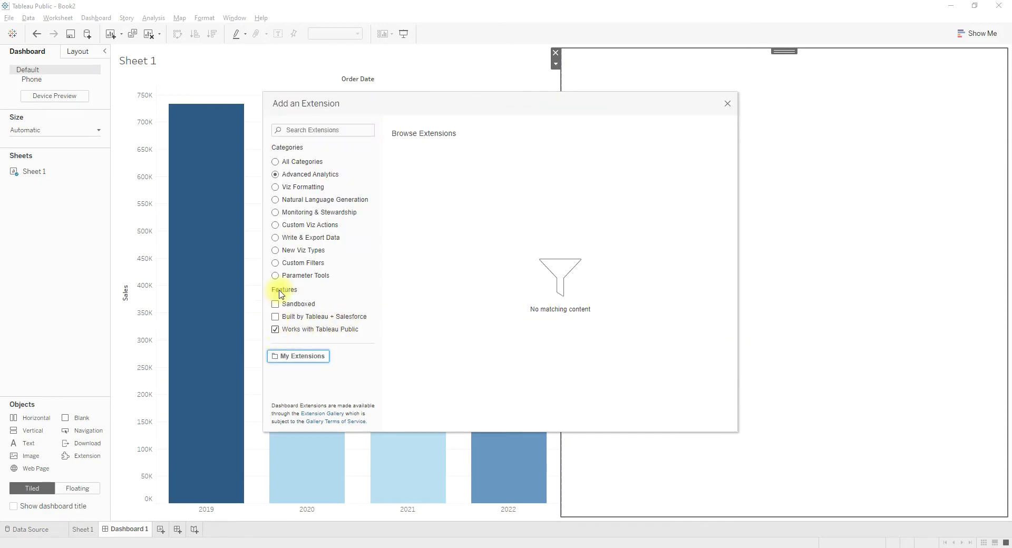
Step: List the extensions of all categories and add the Add-On Charts extension by Solbeg to the dashboard
left_click(313, 164)
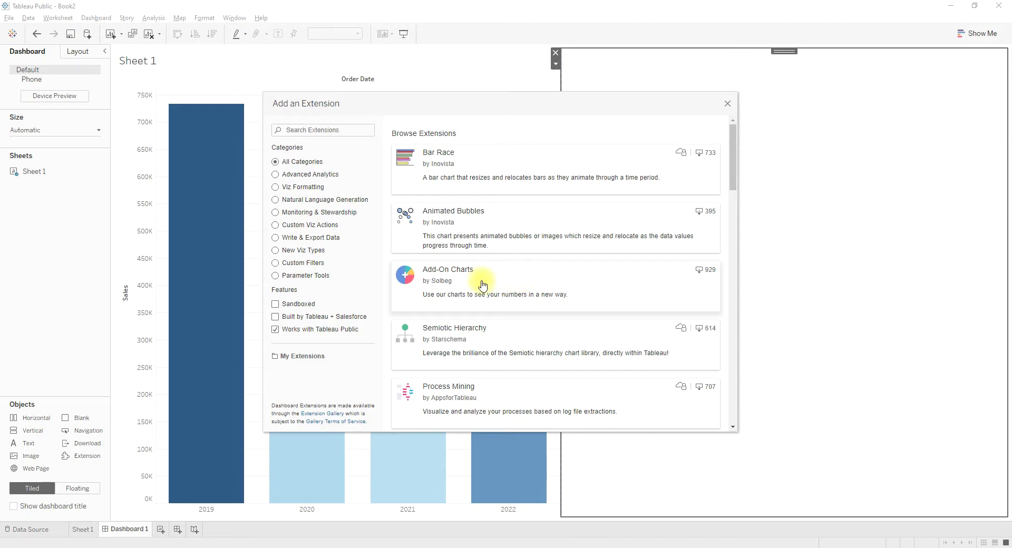
left_click(516, 275)
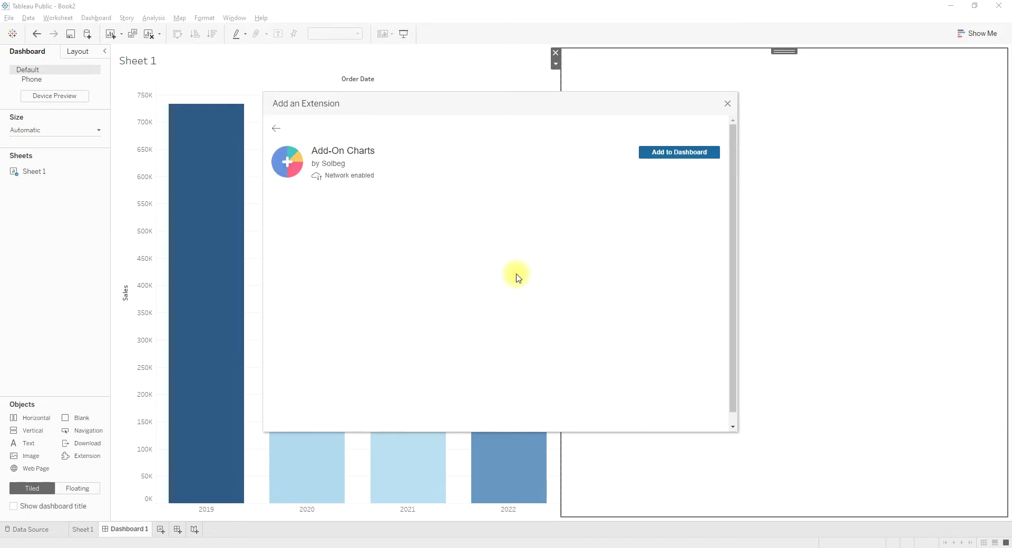
left_click(672, 156)
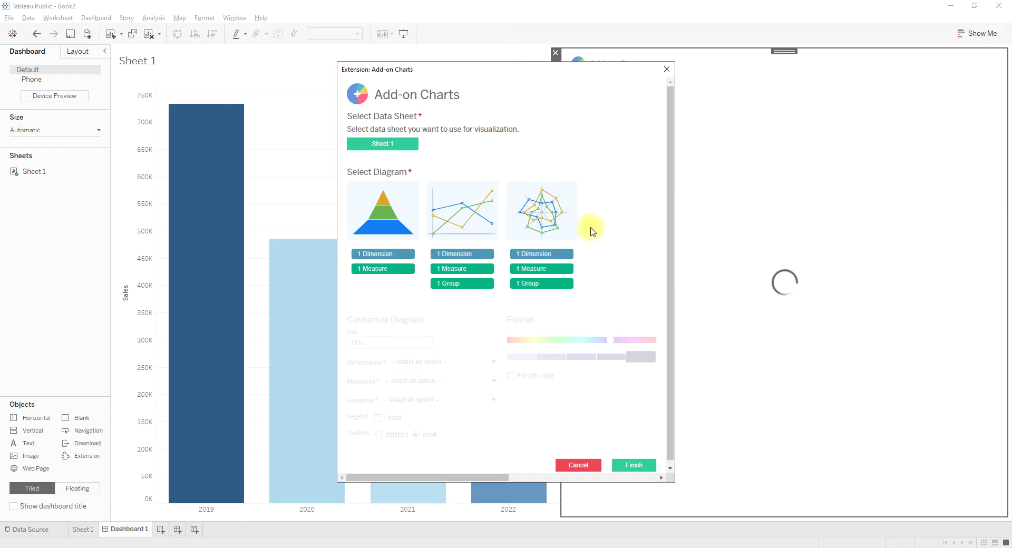
Step: Choose the pyramid diagram with Sheet 1 as the data sheet and title it "Pyramid chart"
left_click(384, 218)
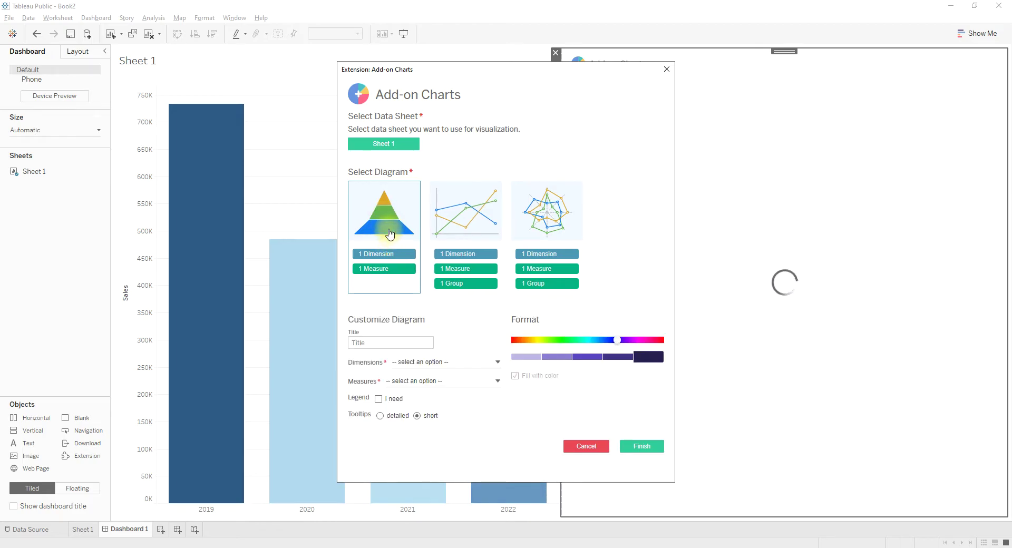
left_click(390, 141)
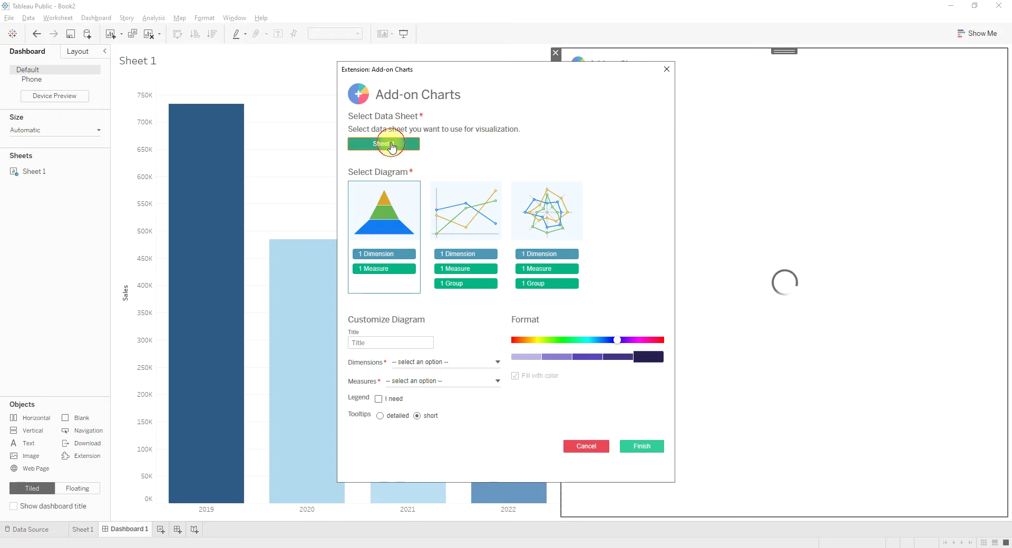
left_click(416, 341)
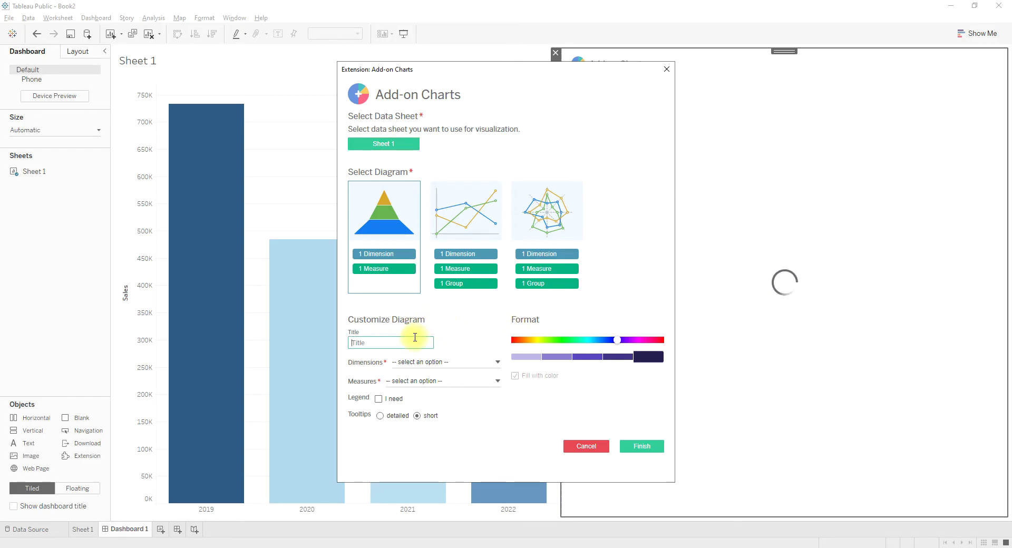
type("Pyramid chart")
Step: Assign YEAR(Order Date) as the pyramid chart's dimension and SUM(Sales) as its measure
left_click(439, 362)
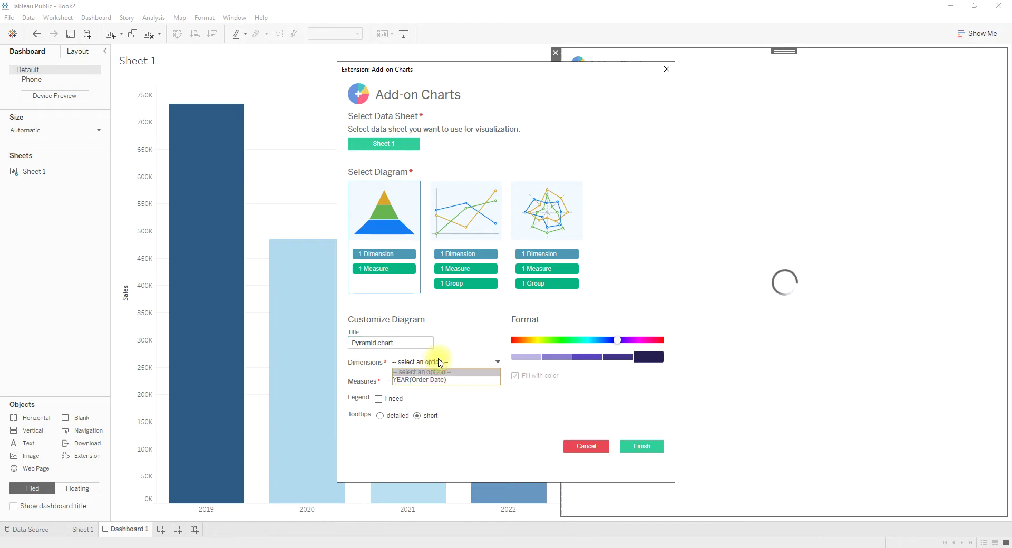
left_click(422, 380)
left_click(423, 382)
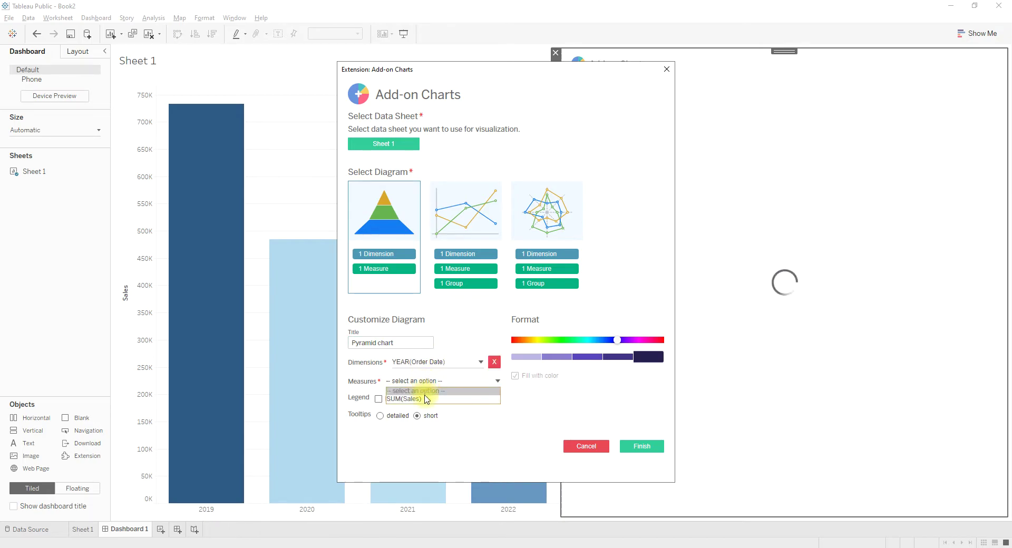
left_click(400, 398)
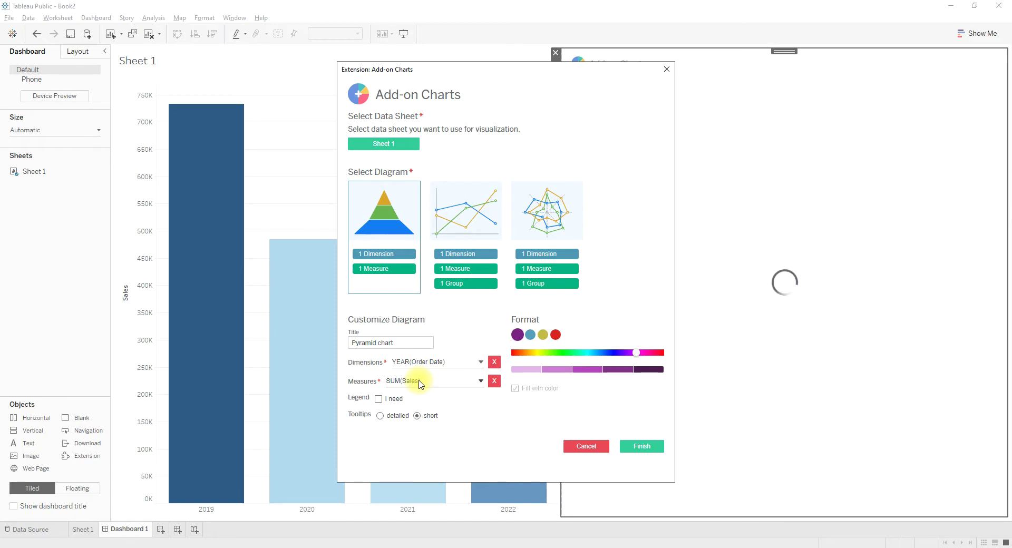
left_click(429, 361)
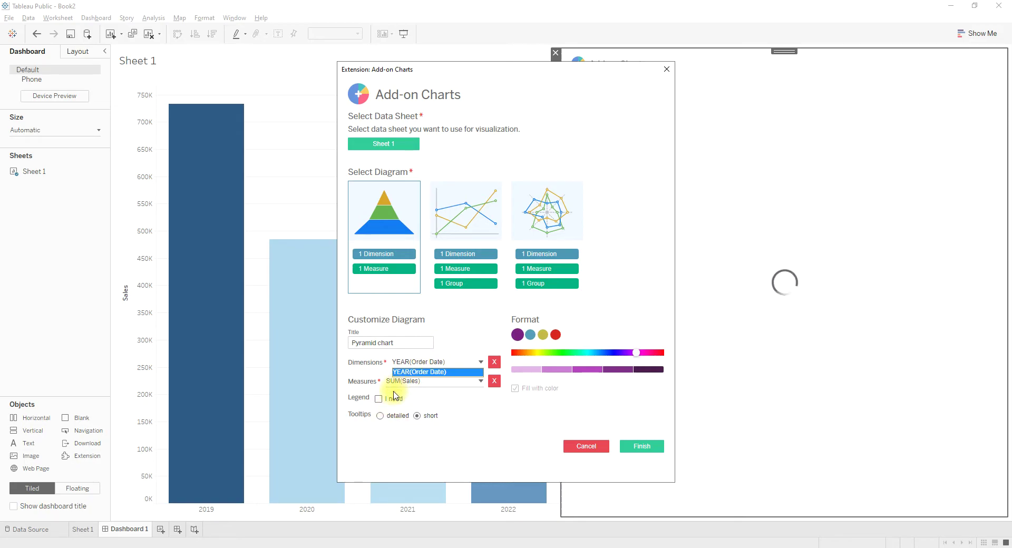
left_click(379, 402)
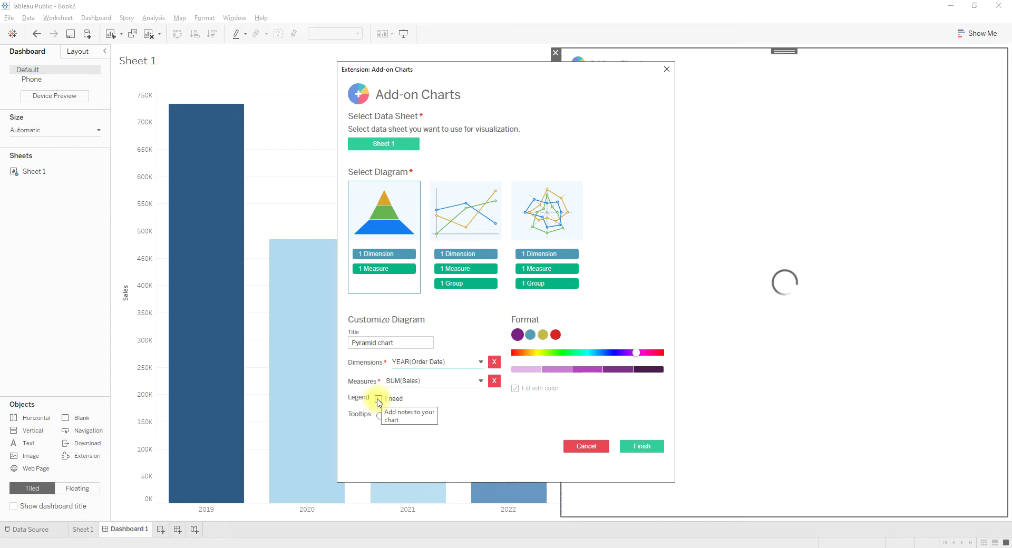
Step: Enable the legend at the bottom, shift the first colour slightly towards magenta and finish the pyramid chart
left_click(379, 400)
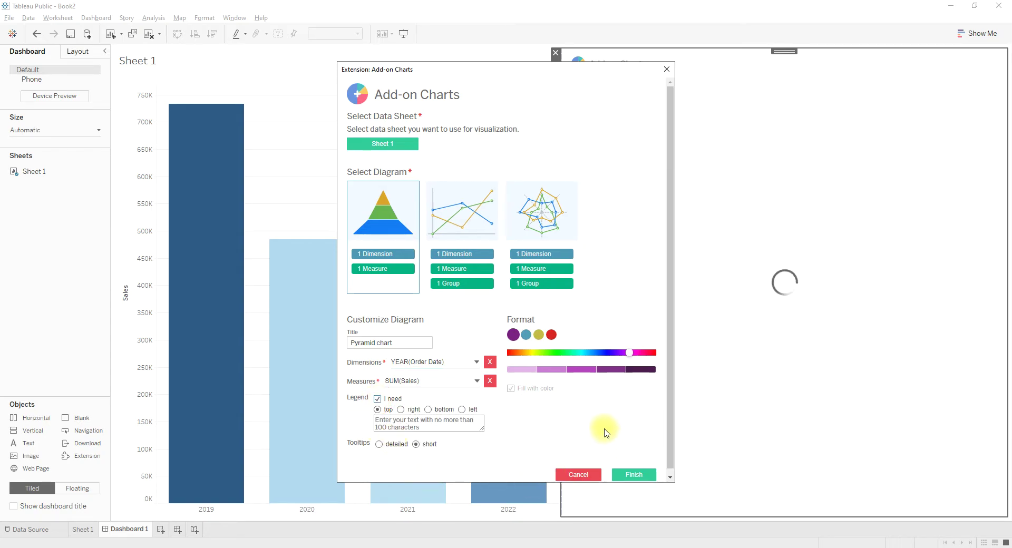
left_click(428, 409)
mouse_move(629, 353)
left_mouse_down()
mouse_move(610, 357)
mouse_move(637, 353)
left_mouse_up()
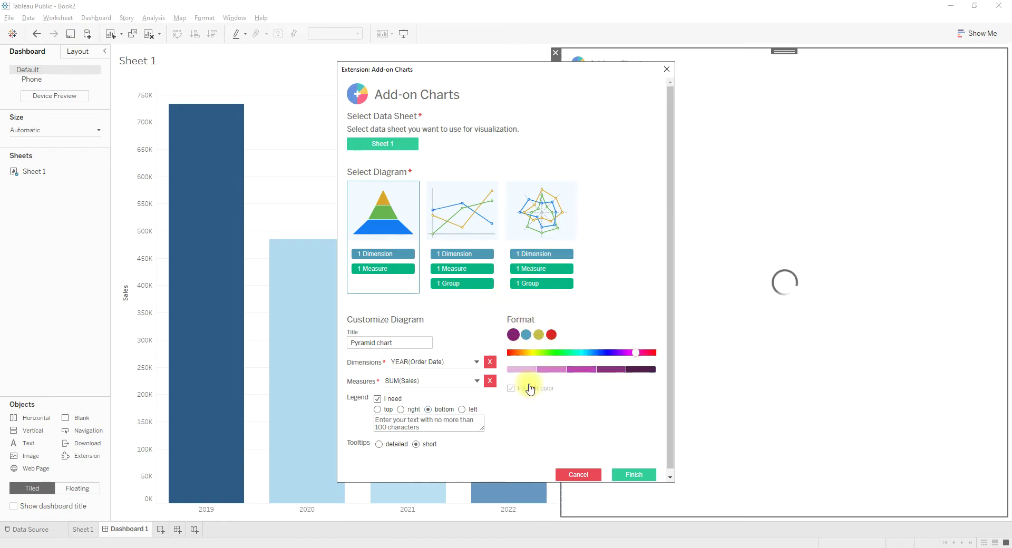
scroll(480, 273, "down", 1)
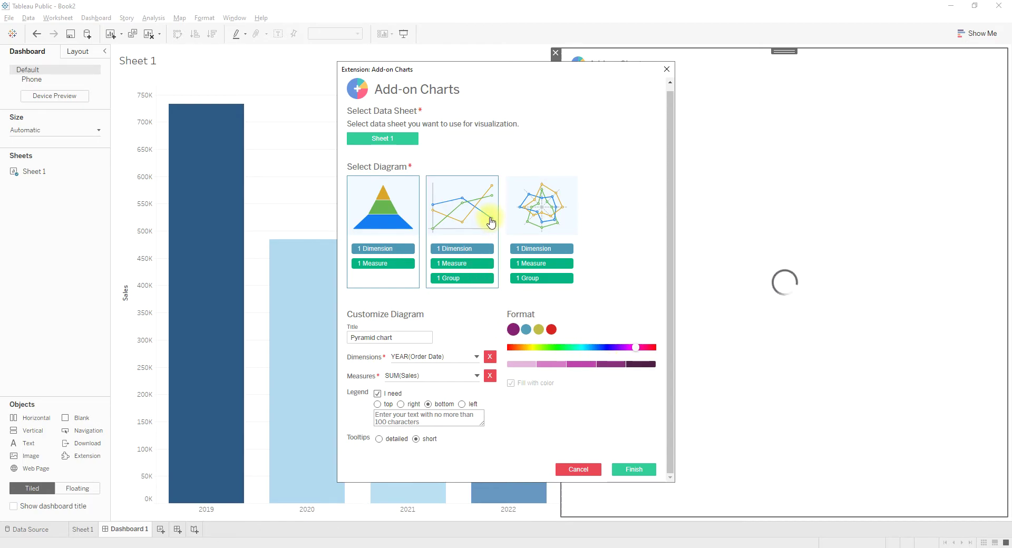
left_click(636, 470)
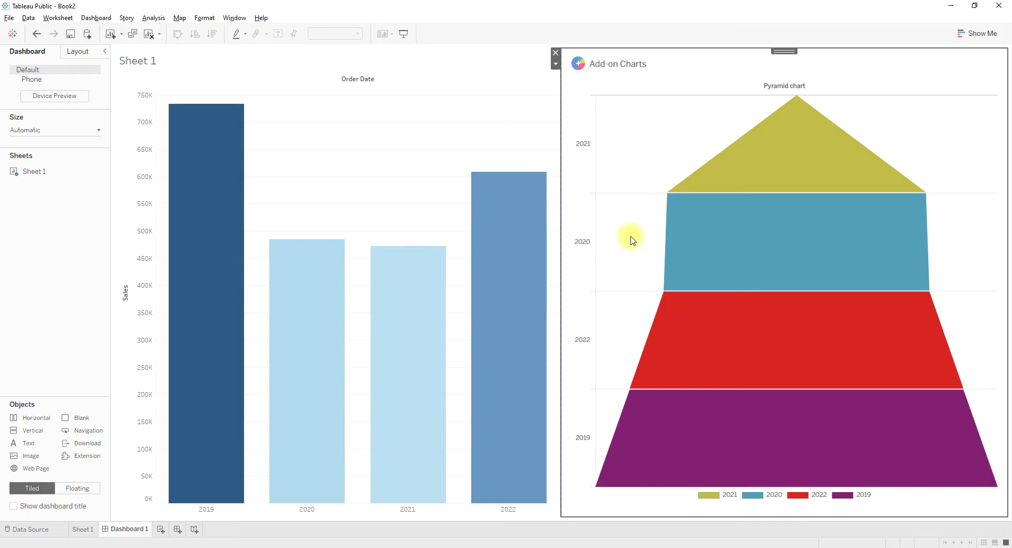
Step: Reconfigure the Add-on Charts extension to change the pyramid chart's first colour from purple to green
left_click(555, 66)
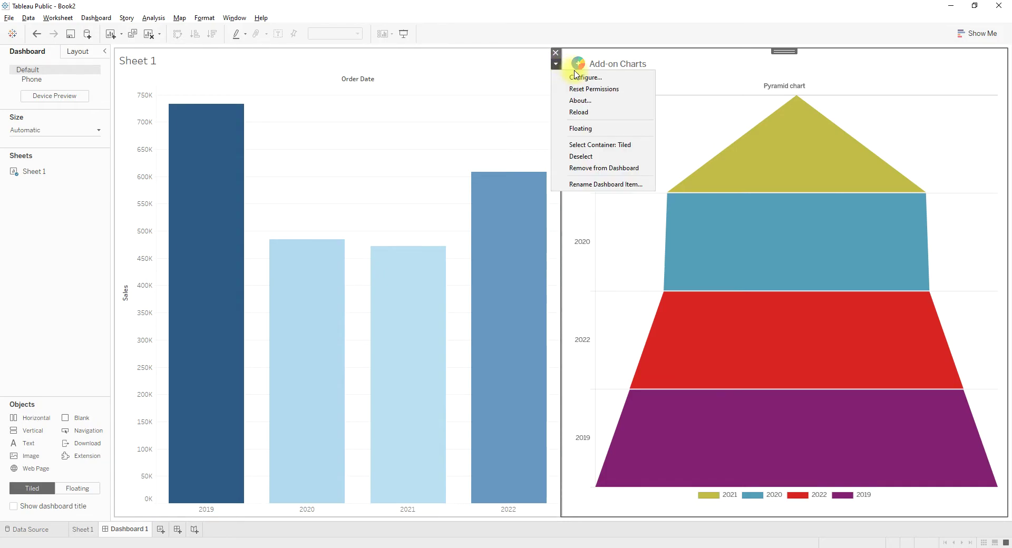
left_click(580, 77)
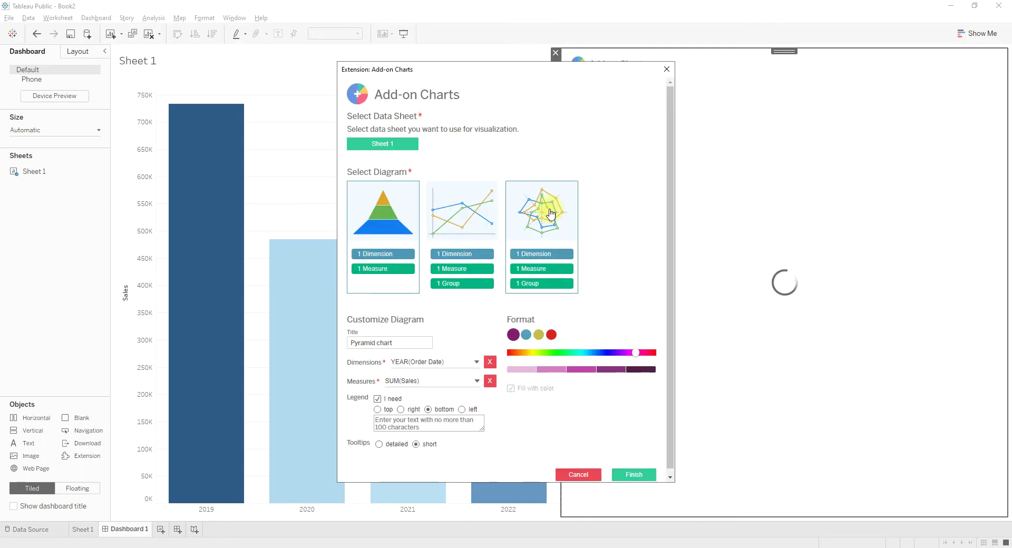
scroll(618, 240, "down", 1)
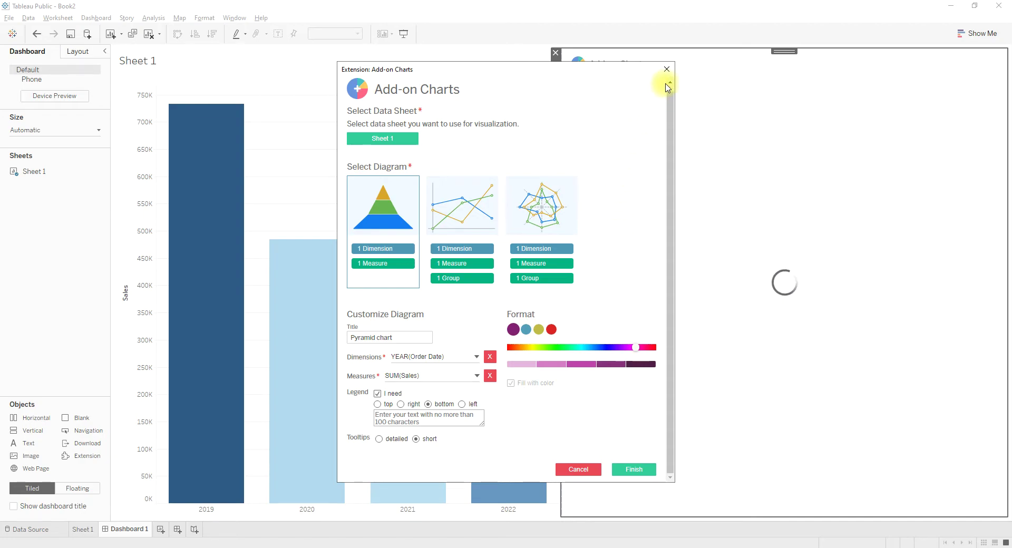
left_click_drag(636, 347, 565, 347)
left_click(614, 471)
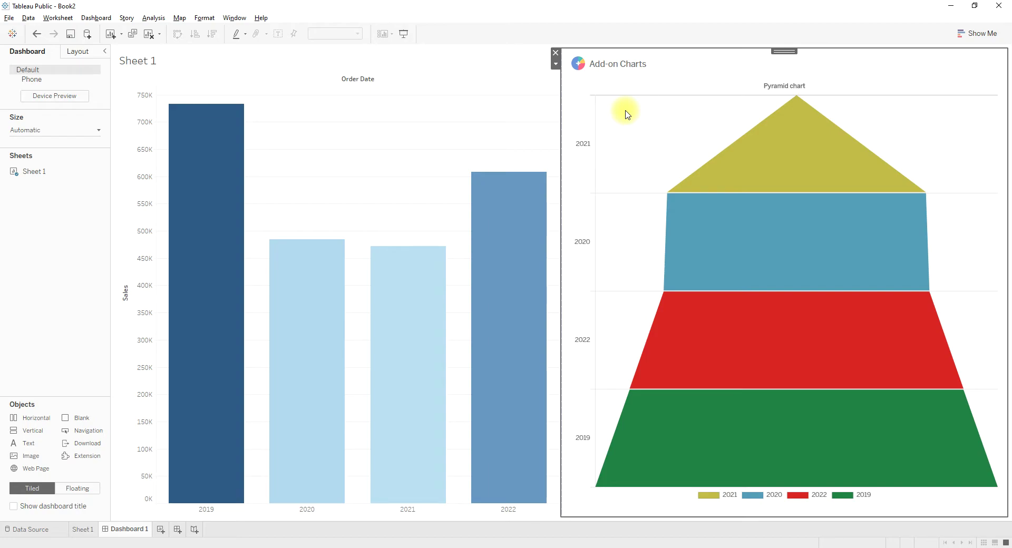
Step: Reload the Add-on Charts extension on the dashboard
left_click(556, 65)
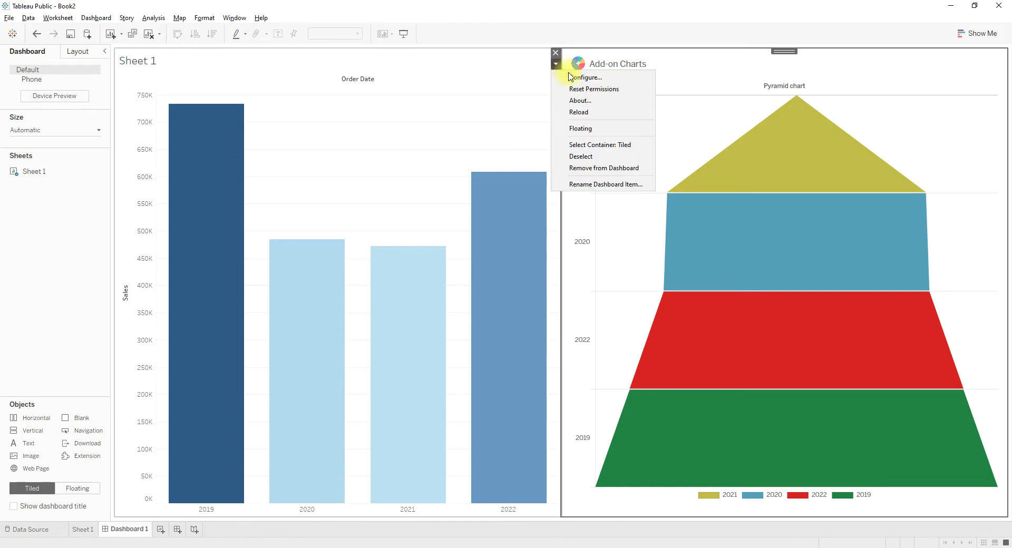
left_click(588, 113)
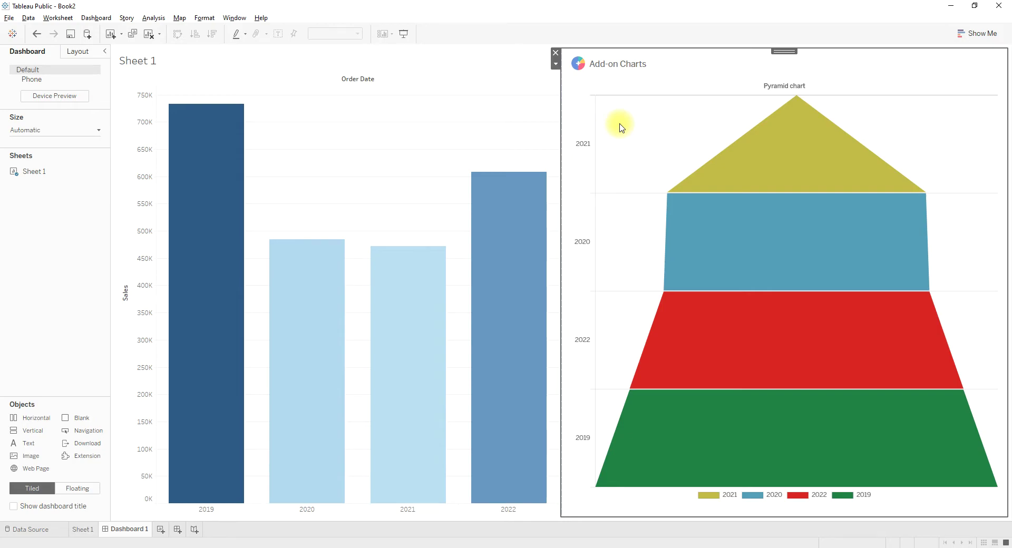
left_click(556, 65)
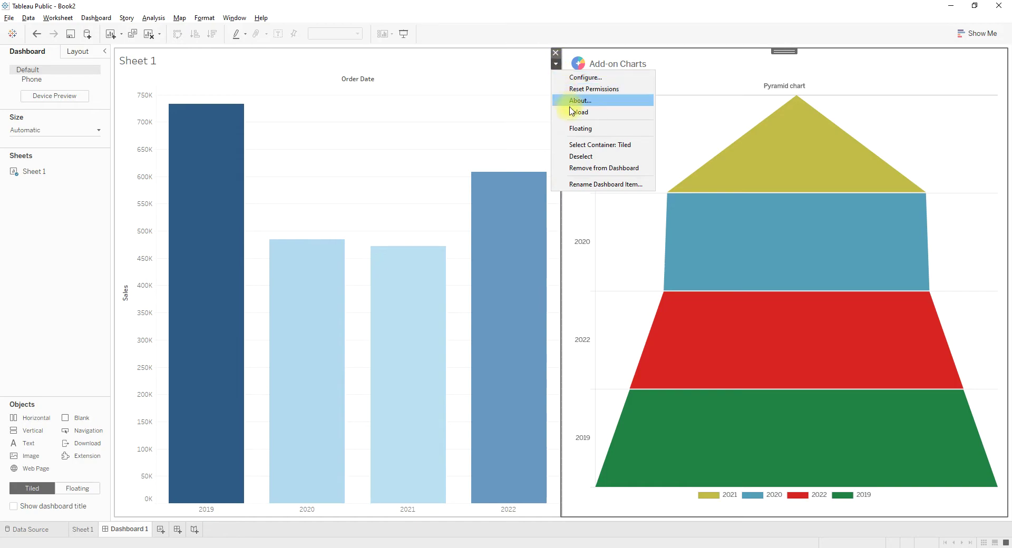
left_click(663, 137)
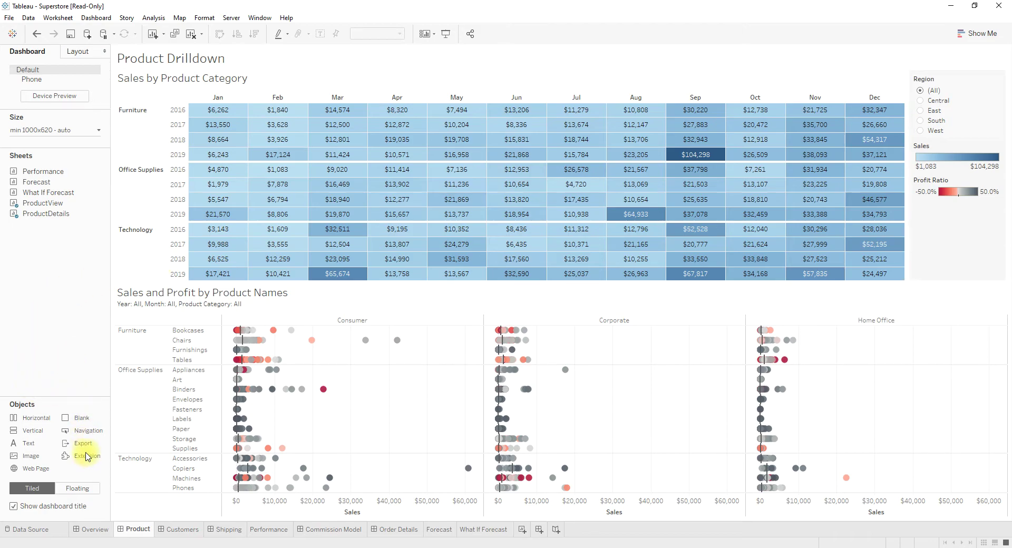
Step: Place an Extension object below the Profit Ratio legend on the Superstore workbook's Product dashboard
mouse_move(87, 462)
left_mouse_down()
mouse_move(579, 301)
mouse_move(858, 255)
mouse_move(956, 256)
left_mouse_up()
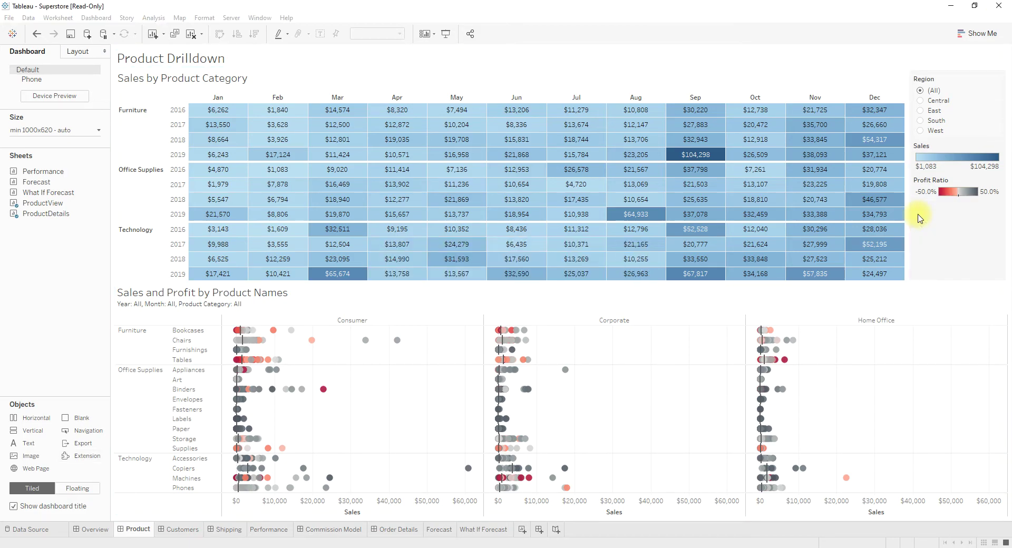
left_click(920, 219)
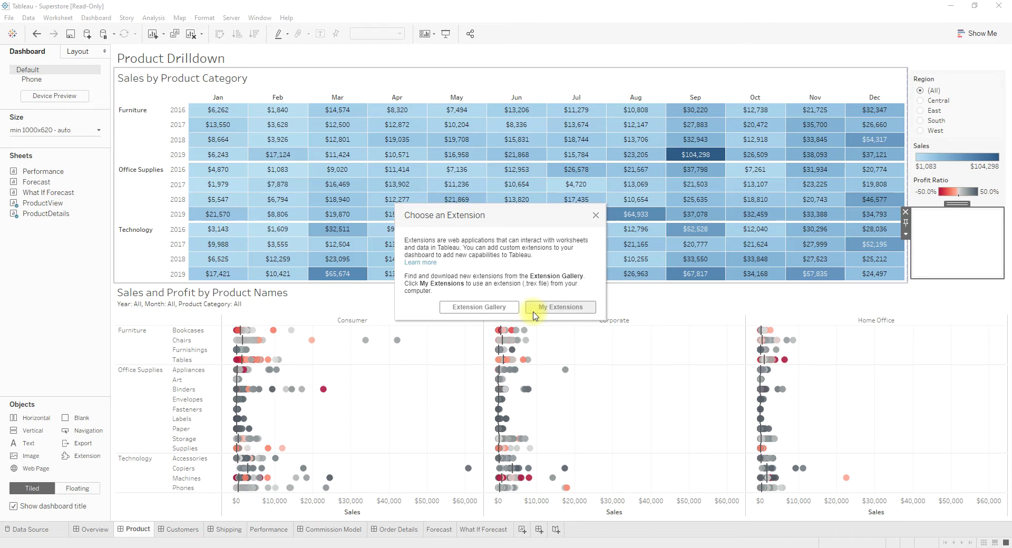
Step: Check the local files available for My Extensions without choosing one, and open the online Extension Gallery
left_click(572, 314)
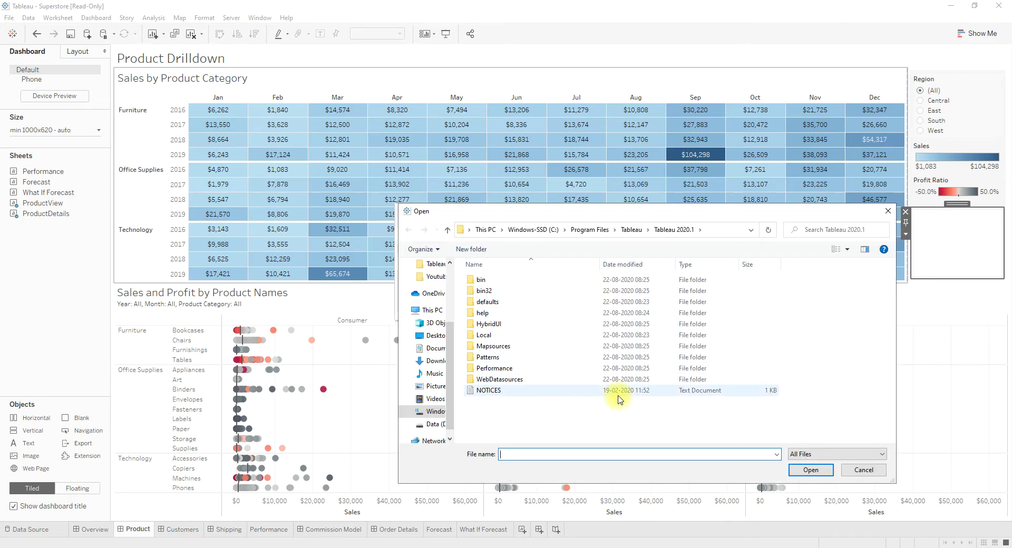
left_click(864, 470)
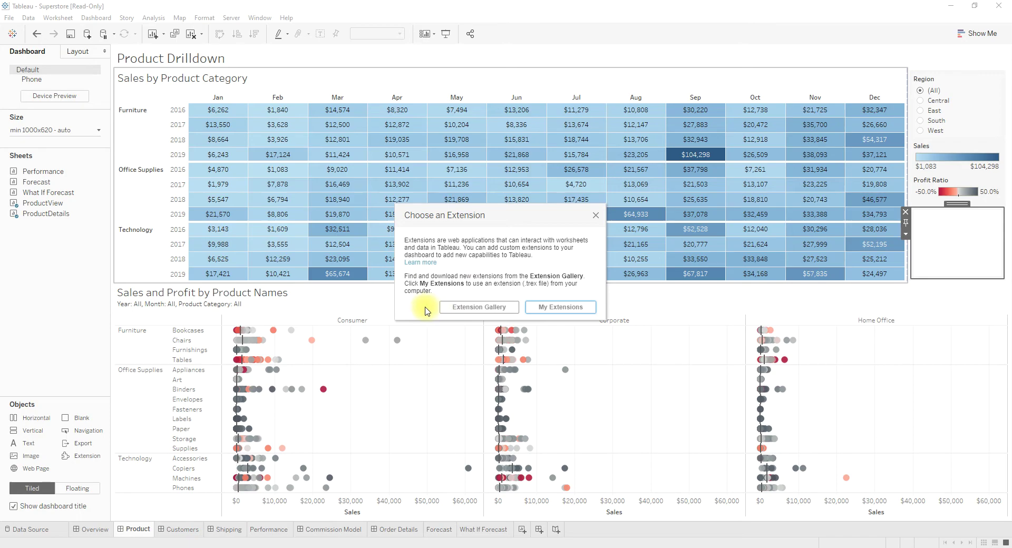
left_click(479, 309)
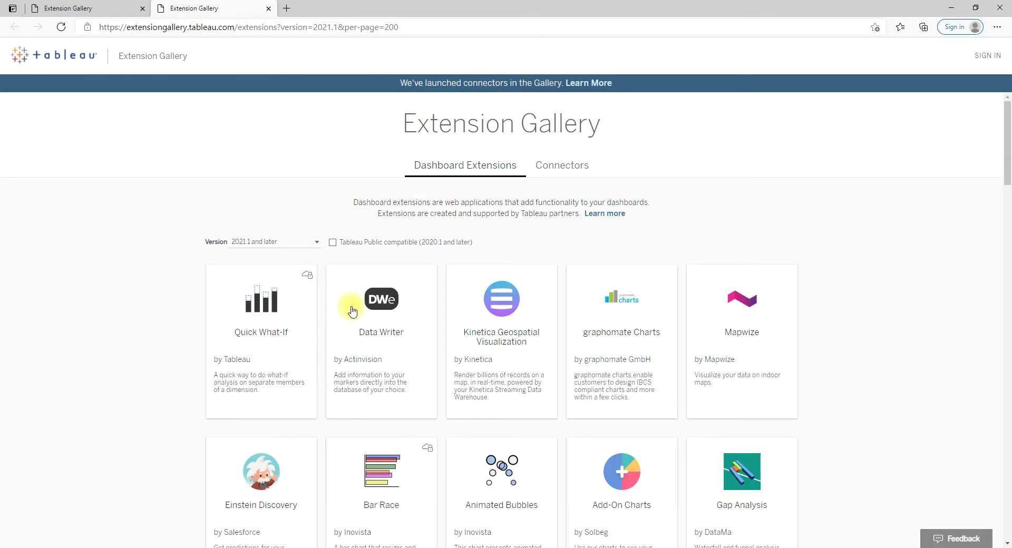
Step: Browse the available dashboard extensions and limit the gallery to Tableau Public compatible ones (2020.1 and later)
scroll(358, 301, "down", 7)
scroll(352, 310, "down", 7)
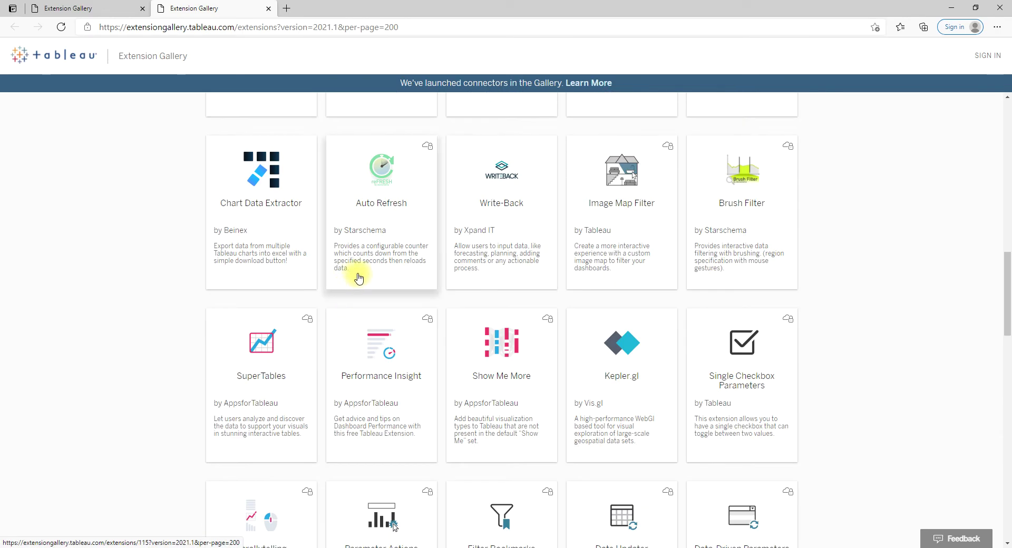
scroll(355, 276, "up", 3)
scroll(357, 267, "up", 10)
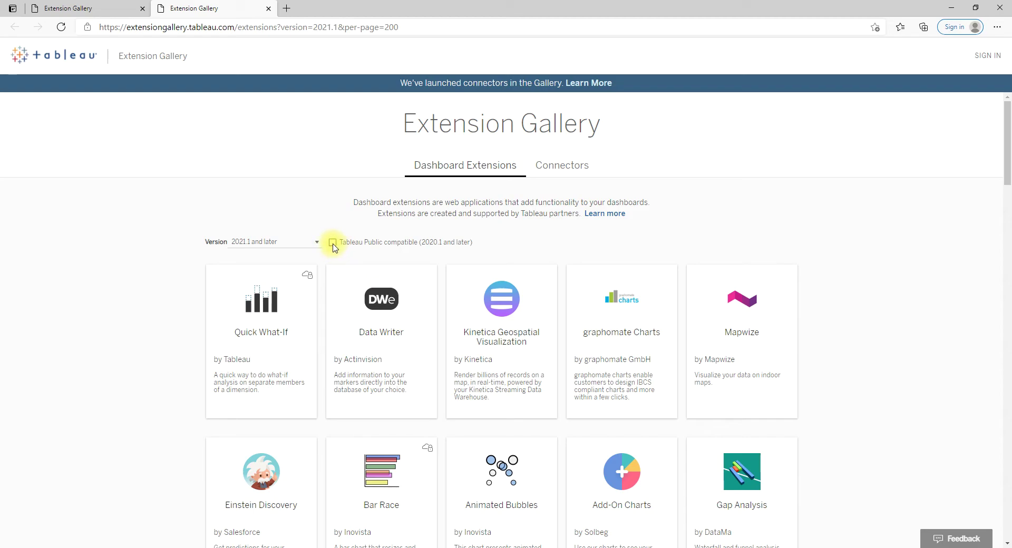
left_click(332, 243)
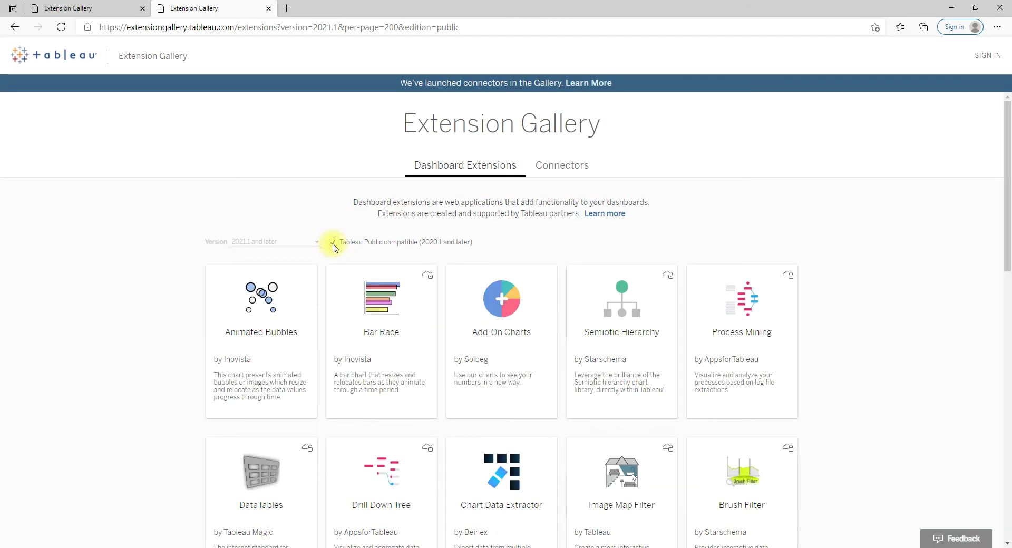
Step: Open the Add-On Charts by Solbeg extension page and download its extension file
left_click(524, 345)
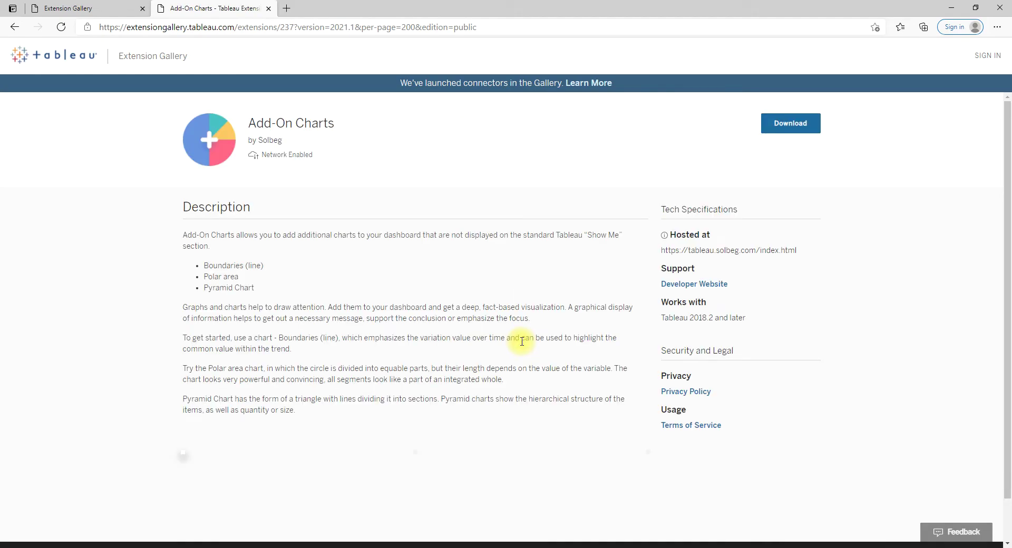
left_click(780, 124)
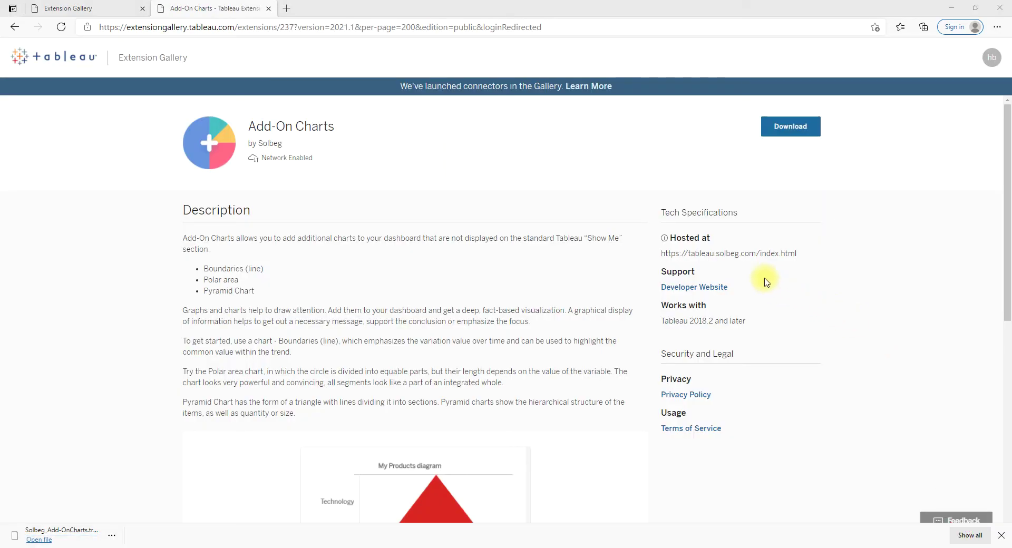
left_click(784, 129)
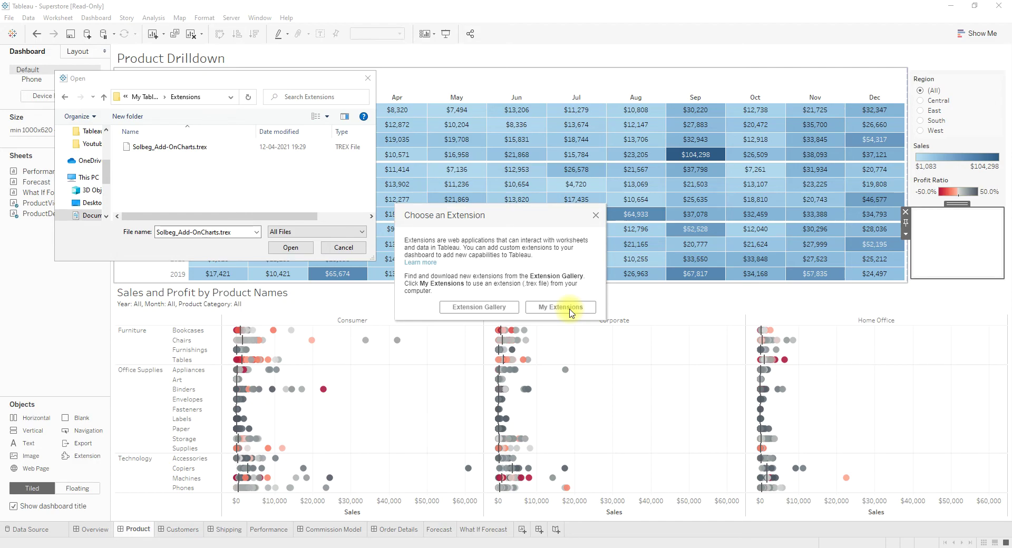
Step: In Tableau Desktop, load Solbeg_Add-OnCharts.trex into the Product dashboard's extension object and allow the extension to run
left_click(181, 153)
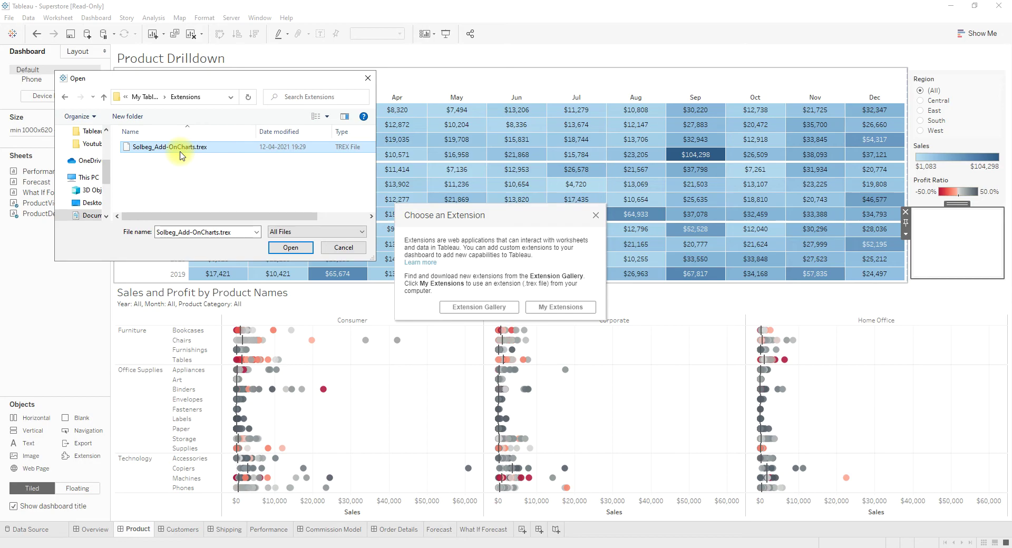
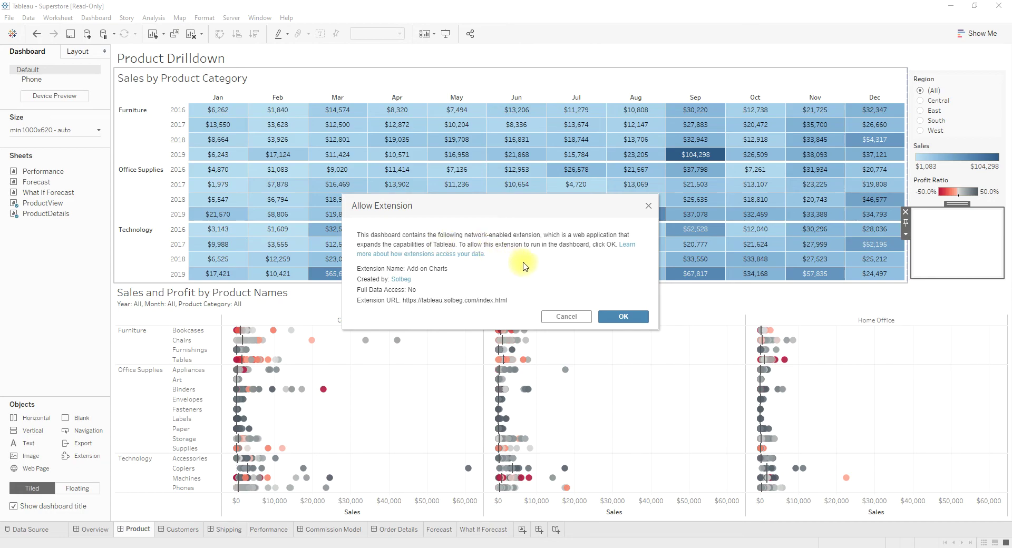
left_click(622, 317)
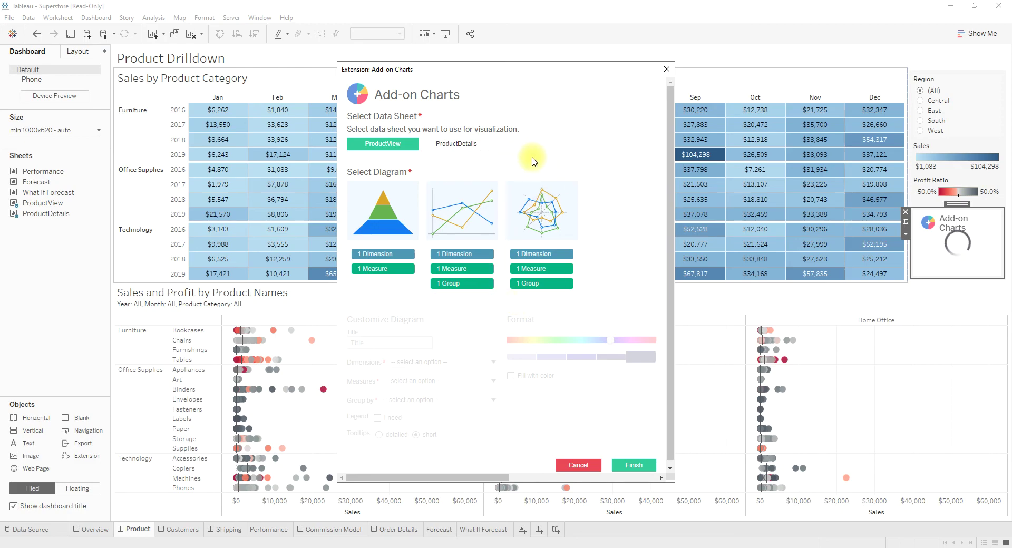
Step: Select ProductDetails as the data sheet and the pyramid chart as the diagram for Add-on Charts
left_click(389, 211)
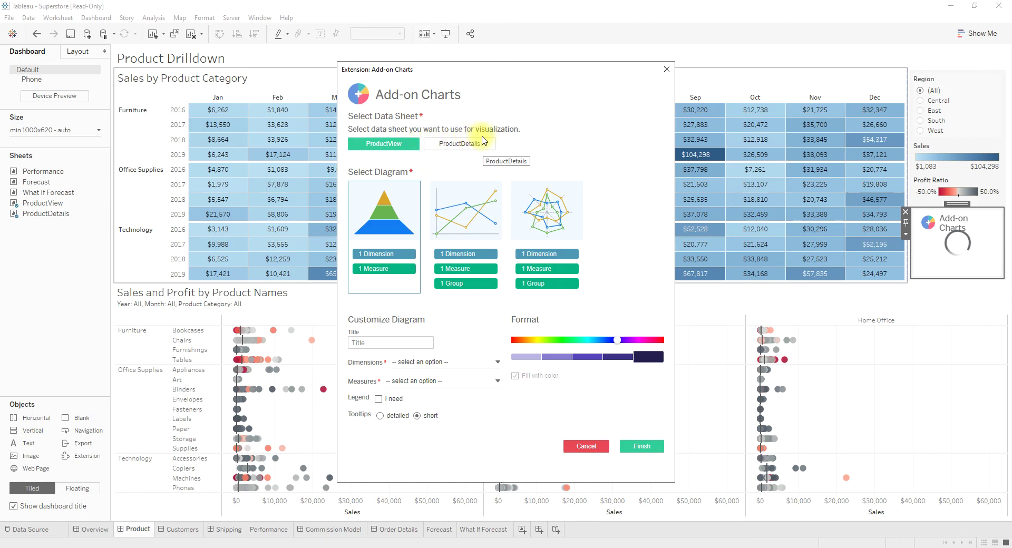
left_click(450, 143)
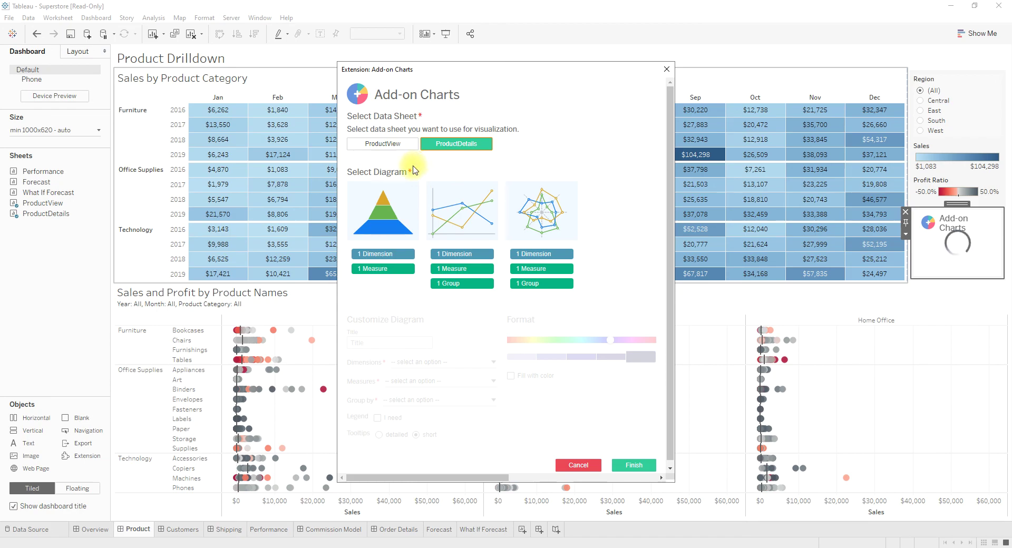
left_click(393, 216)
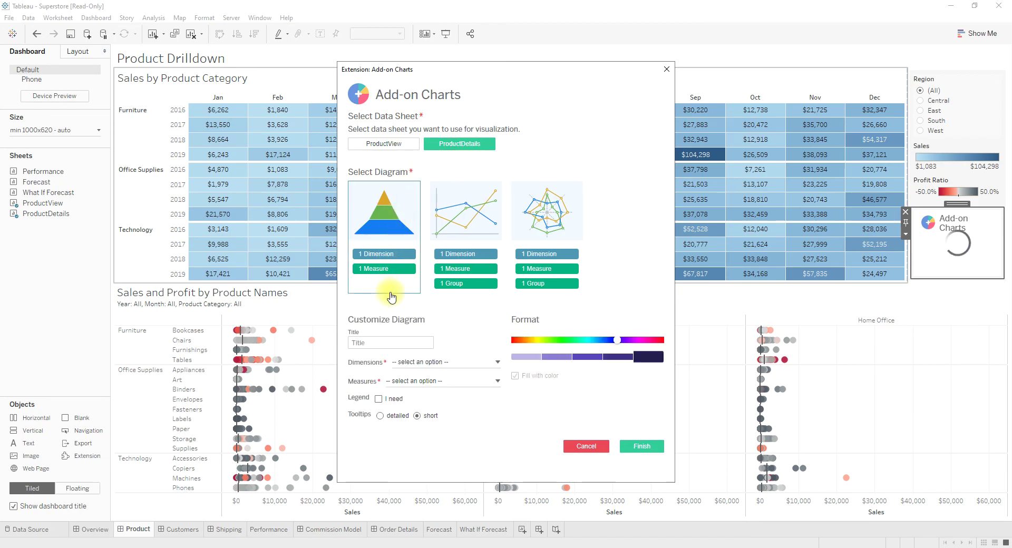
Step: Give the pyramid chart the title "Title", with Category as its dimension and SUM(Profit) as its measure
left_click(386, 343)
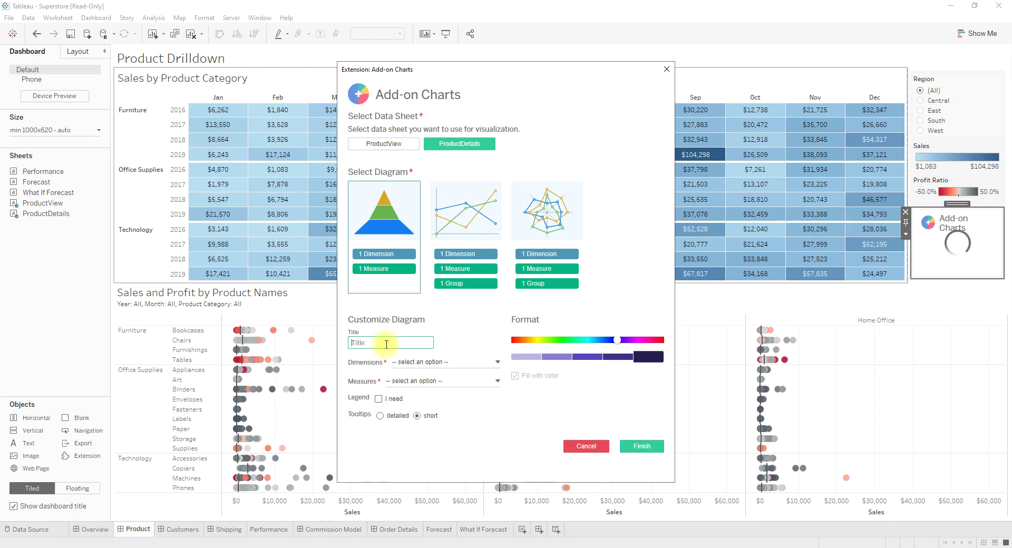
type("Title")
left_click(429, 362)
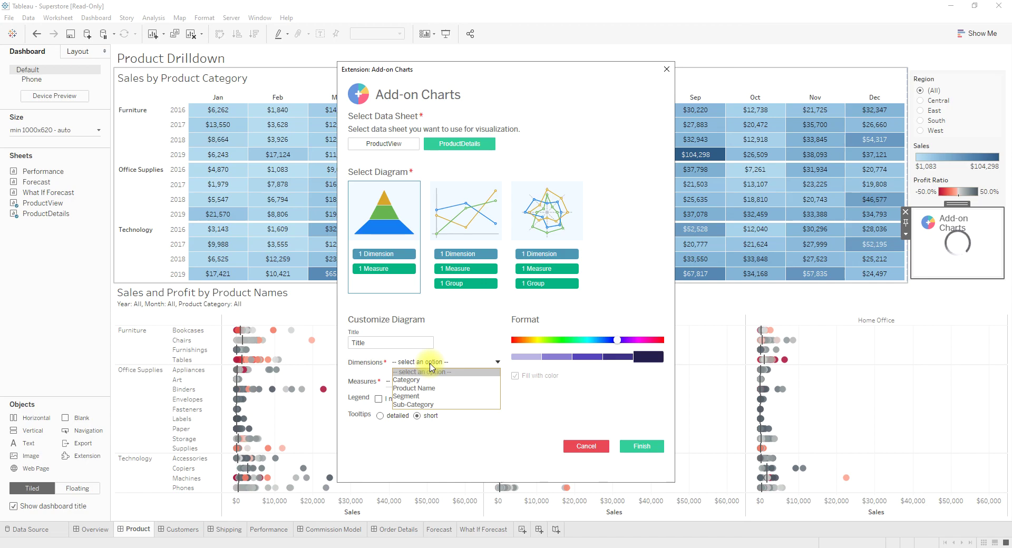
left_click(424, 380)
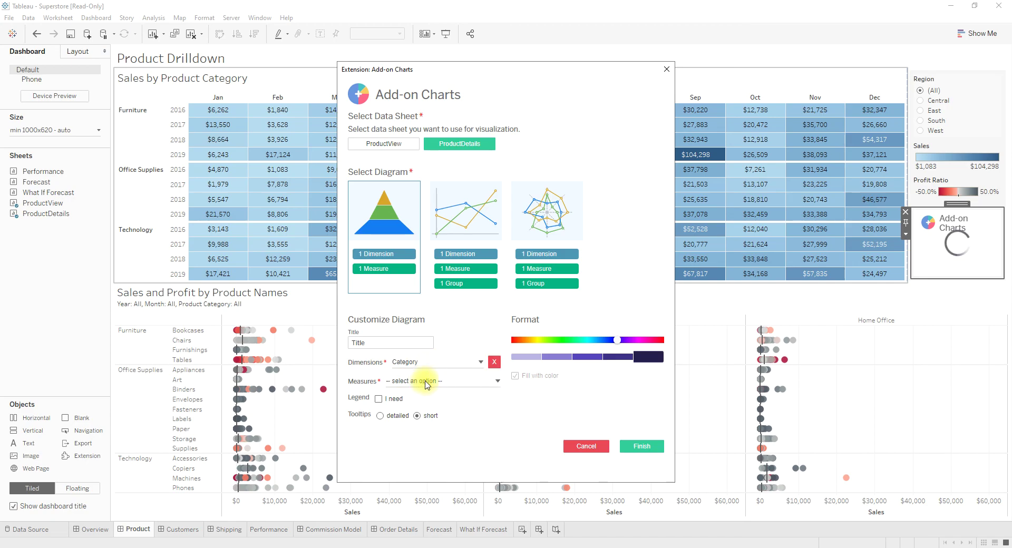
left_click(478, 380)
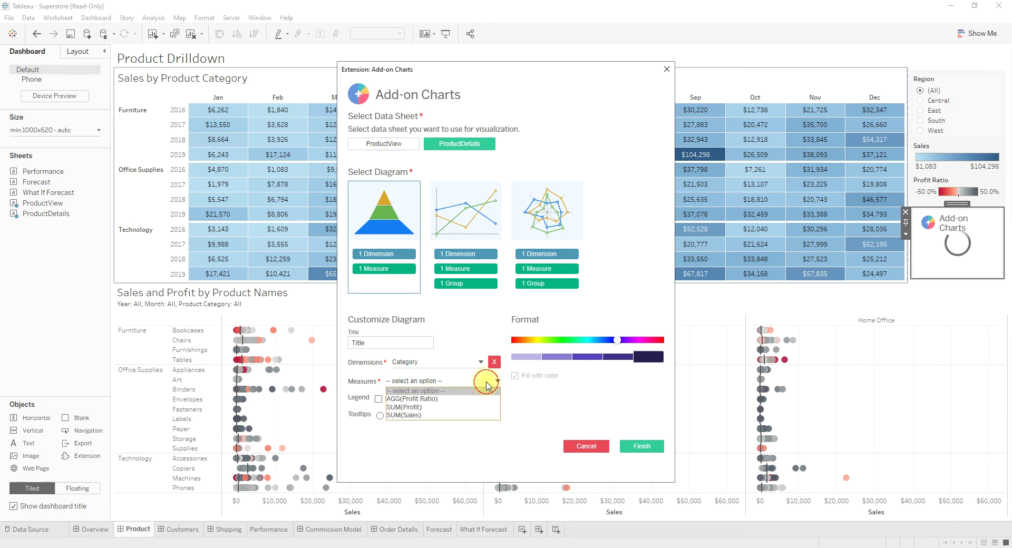
left_click(440, 408)
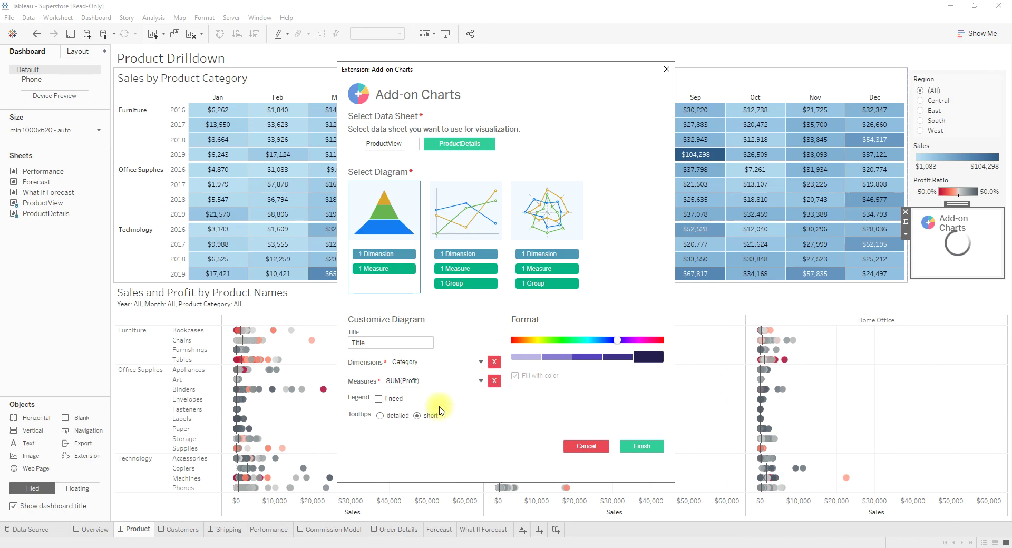
Step: Enable the pyramid chart's legend and finish the Add-on Charts configuration
left_click(379, 400)
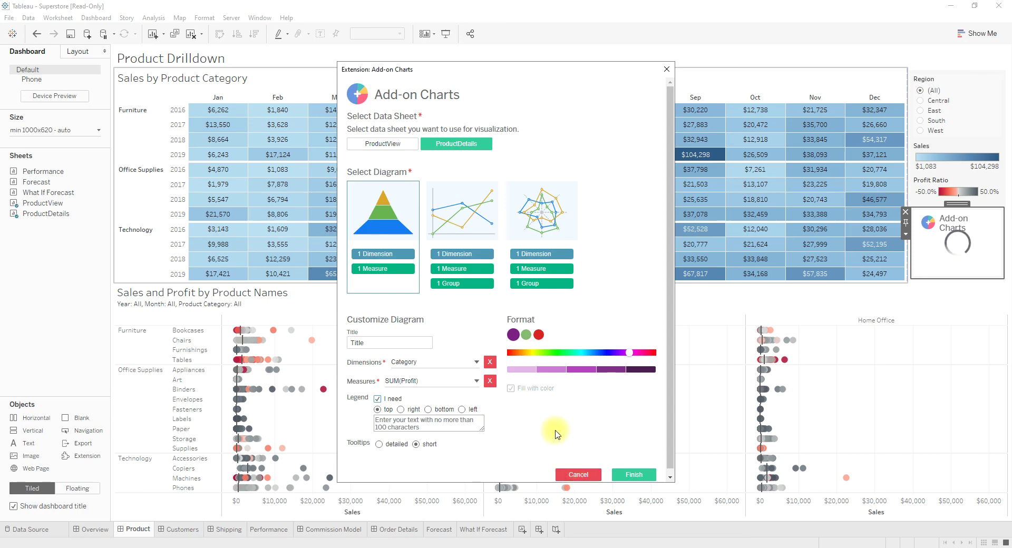
scroll(557, 437, "down", 1)
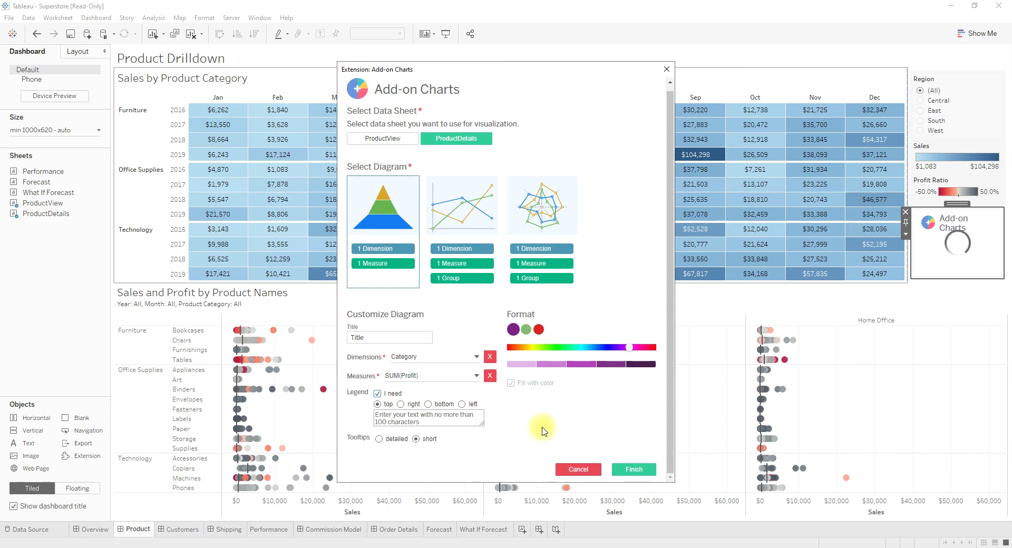
left_click(632, 473)
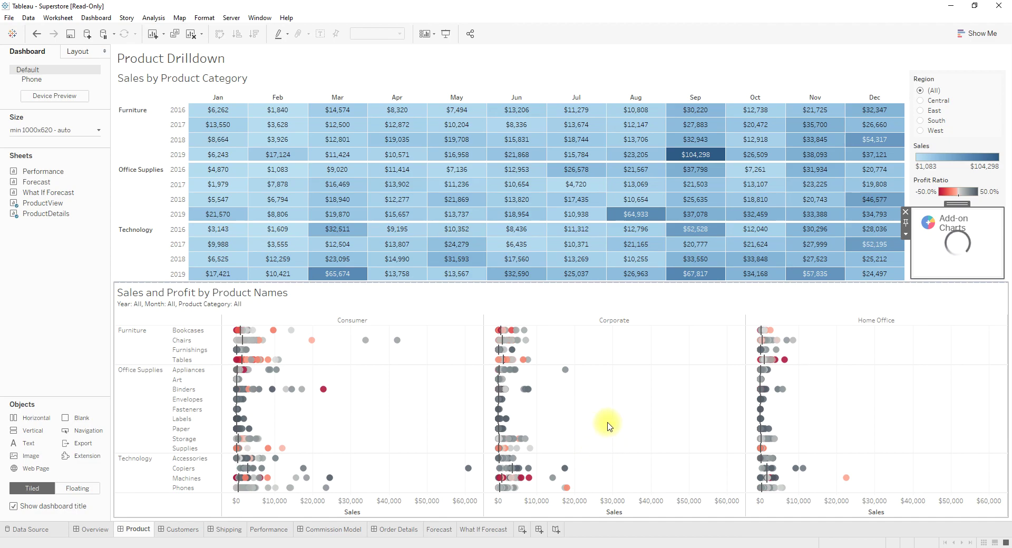
Step: Move the Add-on Charts extension from below the Profit Ratio legend to between the Sales by Product Category table and the Region filter
left_click_drag(958, 205, 558, 277)
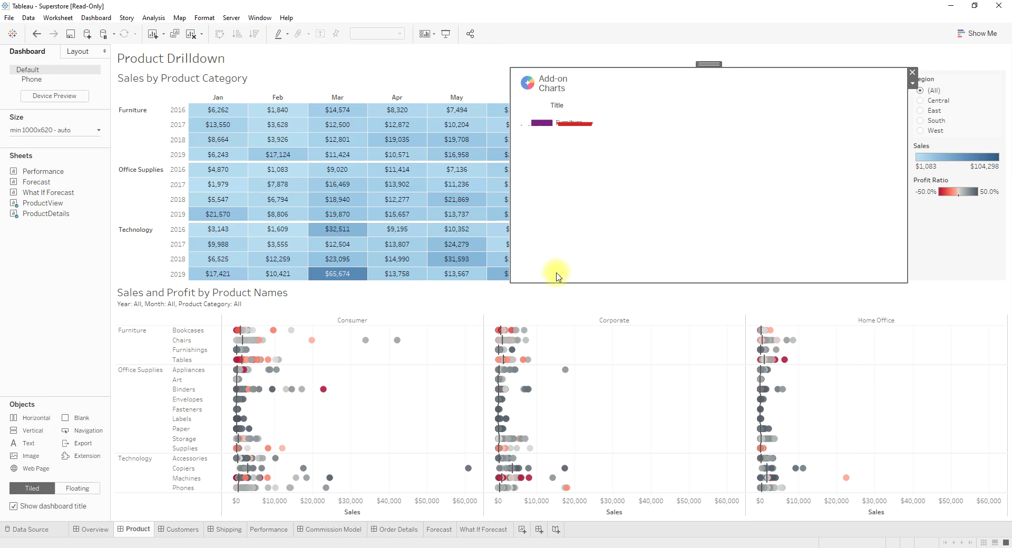